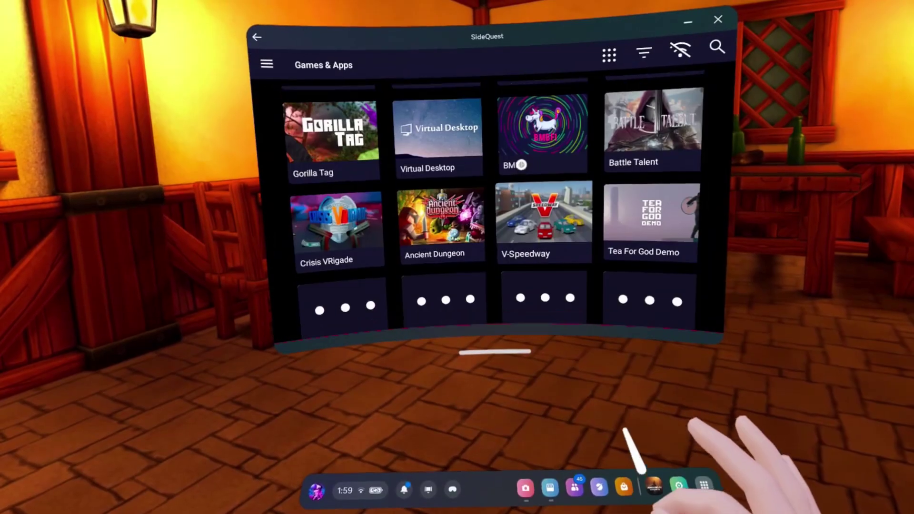
Start installing SideQuest from the web installer's Install SideQuest button.
{"action": "scroll", "coordinate": [538, 285], "scroll_direction": "down", "scroll_amount": 2}
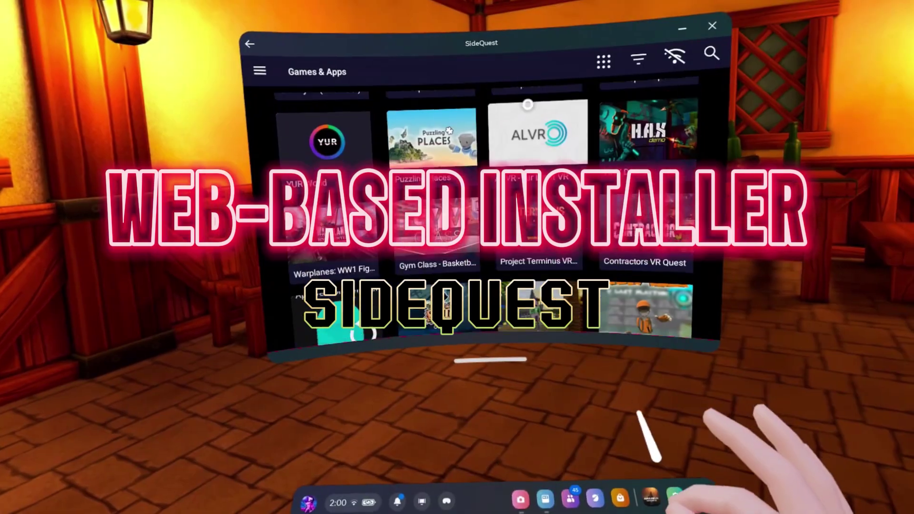
{"action": "scroll", "coordinate": [499, 214], "scroll_direction": "down", "scroll_amount": 5}
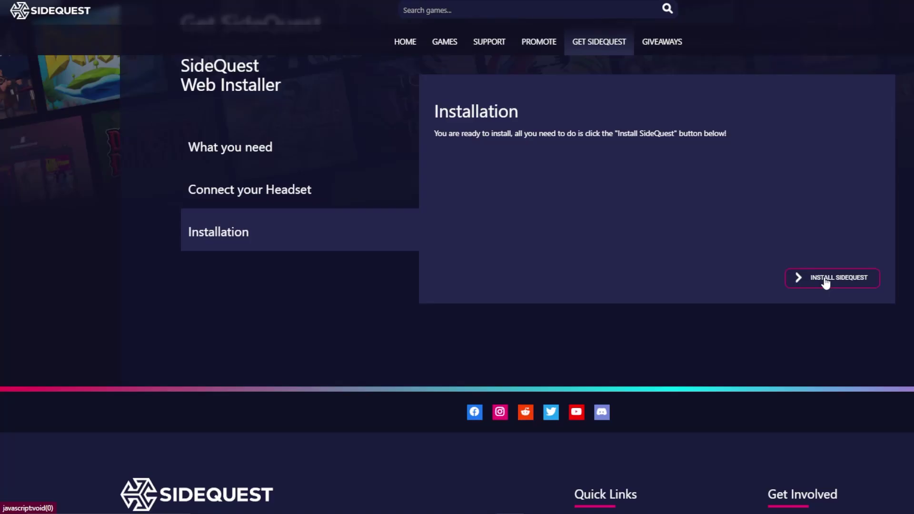
{"action": "left_click", "coordinate": [825, 281]}
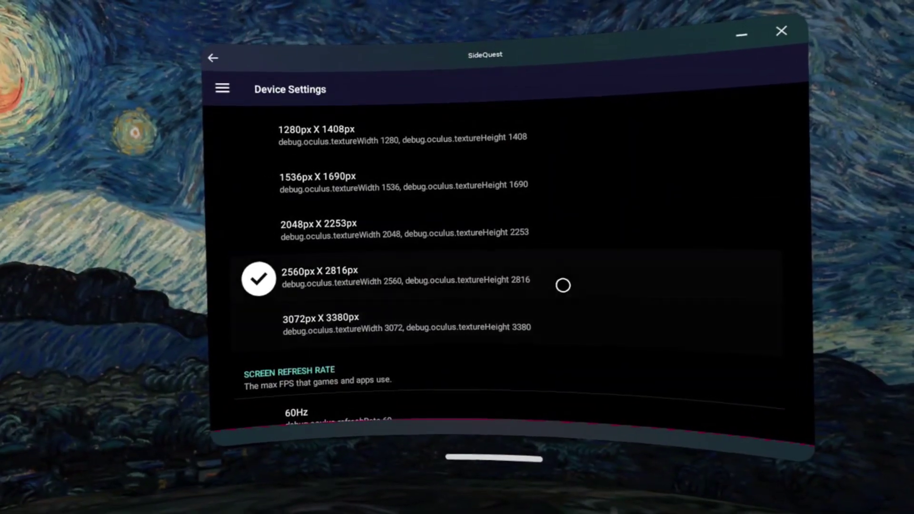
Apply the 3072px X 3380px texture resolution in the headset's Device Settings.
{"action": "scroll", "coordinate": [264, 250], "scroll_direction": "down", "scroll_amount": 6}
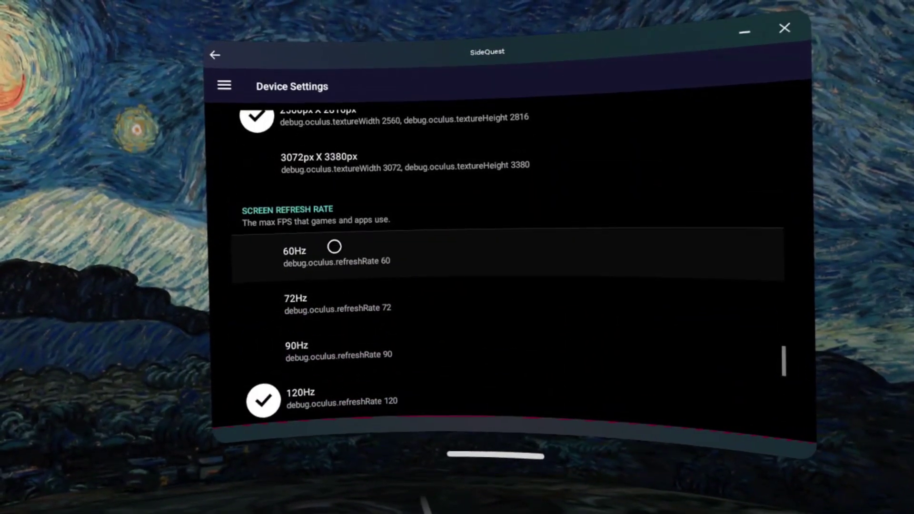
{"action": "scroll", "coordinate": [334, 249], "scroll_direction": "down", "scroll_amount": 3}
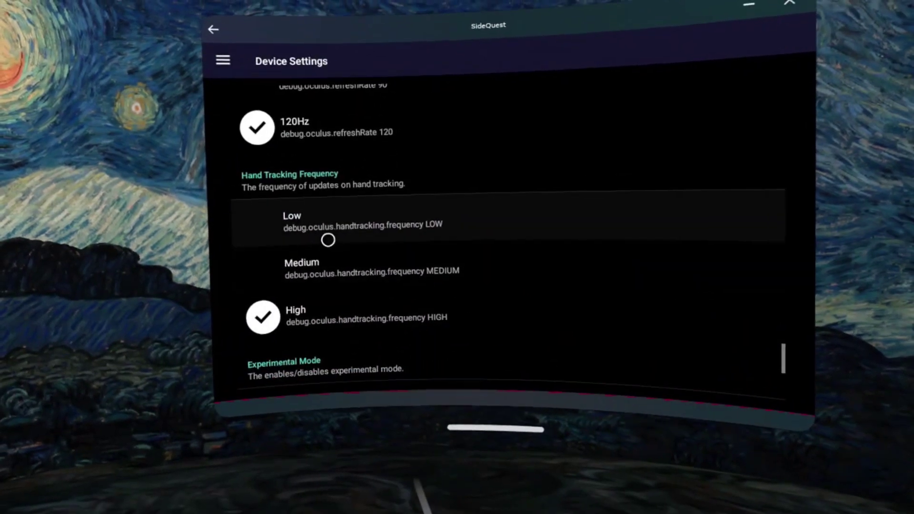
{"action": "scroll", "coordinate": [328, 238], "scroll_direction": "up", "scroll_amount": 7}
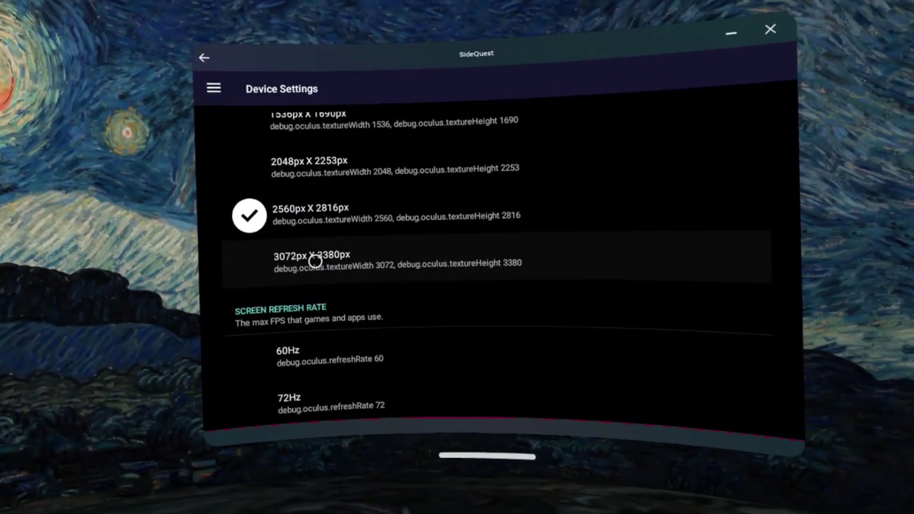
{"action": "left_click", "coordinate": [318, 245]}
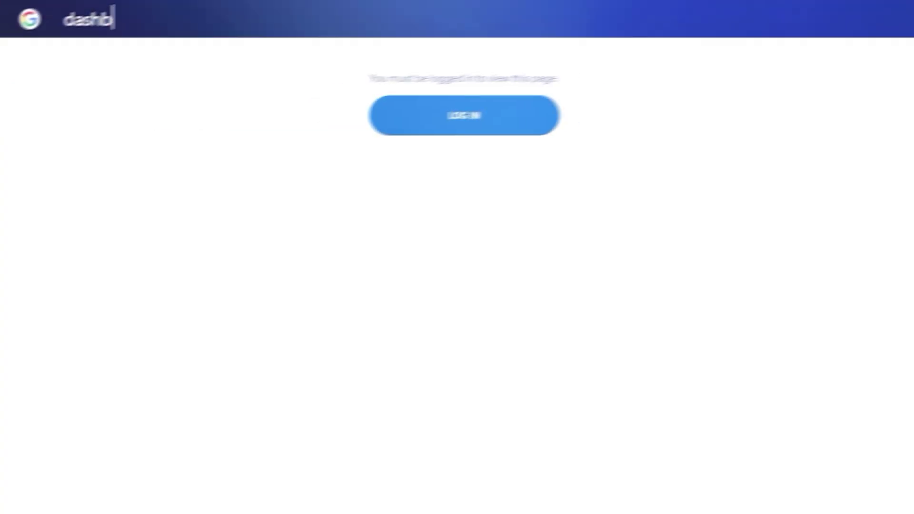
On dashboard.oculus.com, create a developer organization named SideQuestForever.
{"action": "type", "text": "oard"}
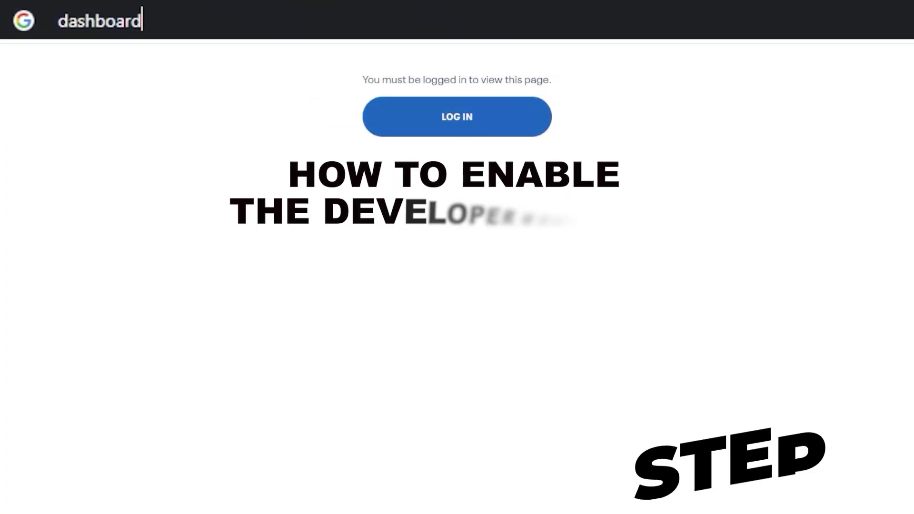
{"action": "type", "text": ".oculus.com"}
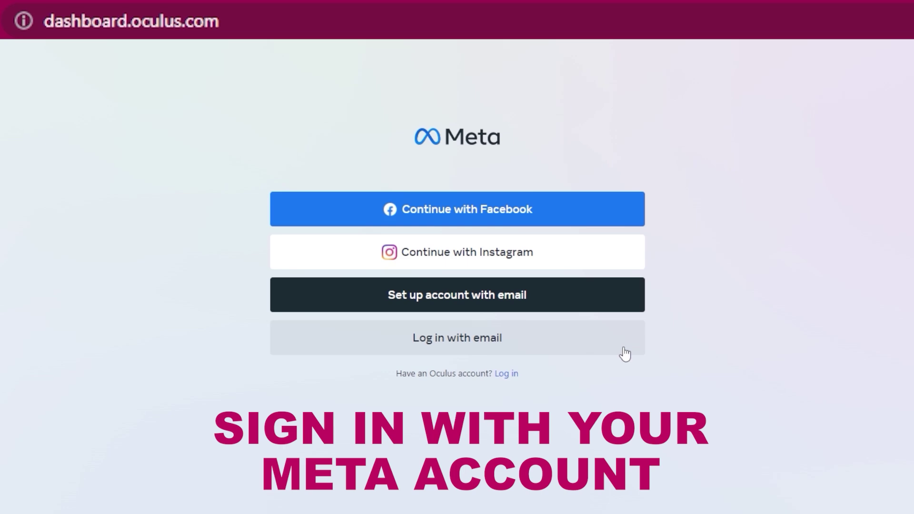
{"action": "type", "text": "Side"}
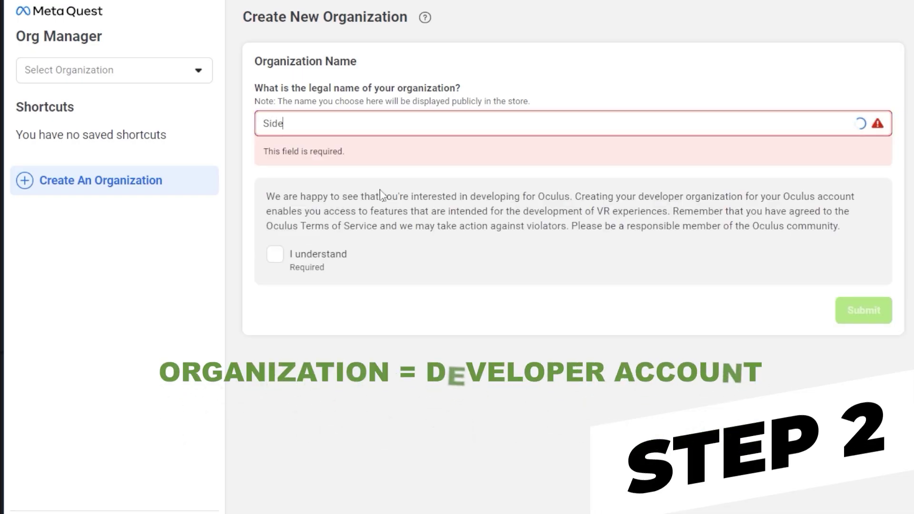
{"action": "type", "text": "QuestForever"}
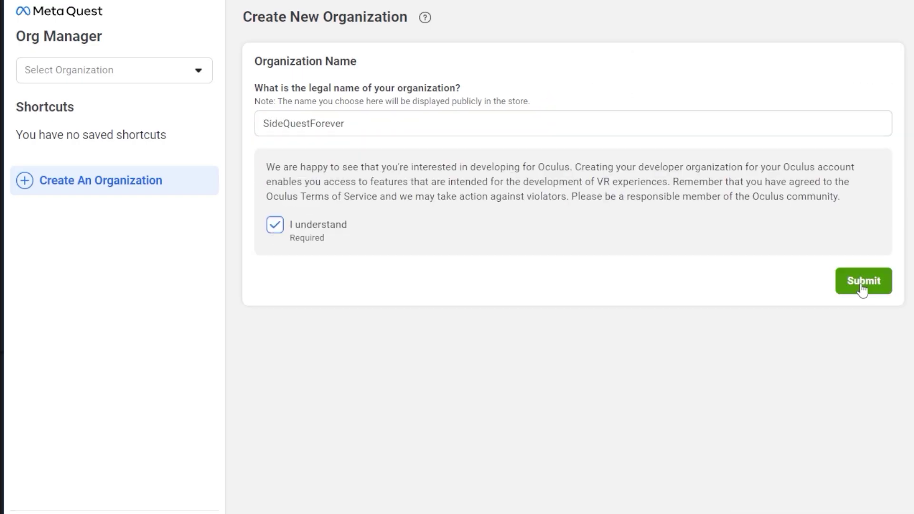
{"action": "left_click", "coordinate": [860, 283]}
Accept the developer non-disclosure agreement and submit it to finish creating the organization.
{"action": "left_click_drag", "start_coordinate": [684, 157], "coordinate": [685, 342]}
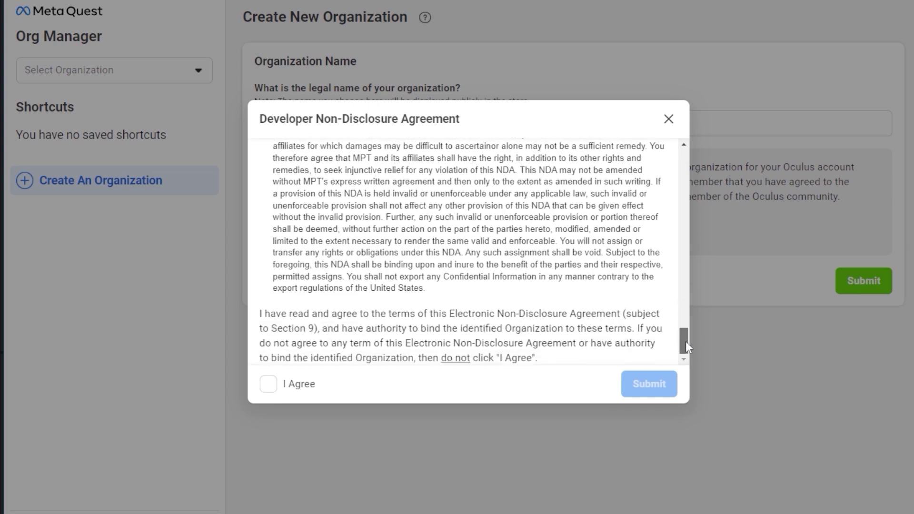
{"action": "left_click", "coordinate": [266, 386]}
{"action": "left_click", "coordinate": [649, 384]}
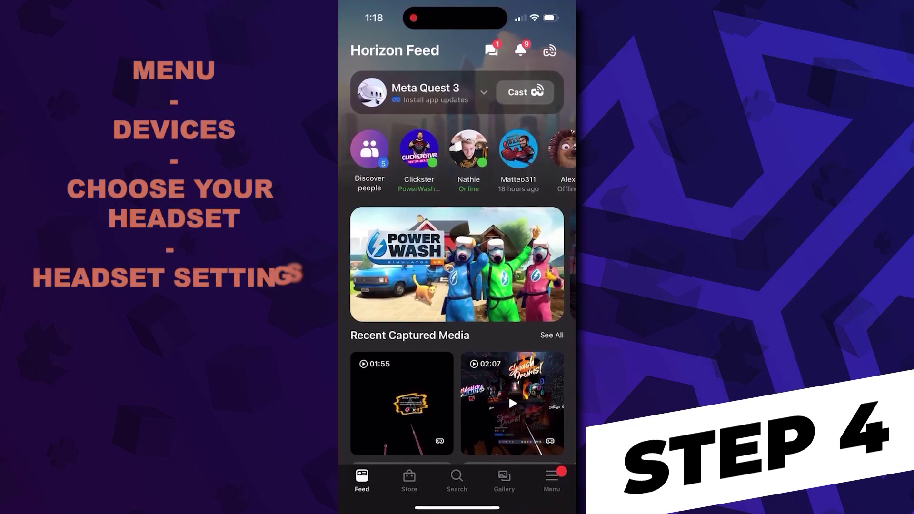
In the Meta Quest app, switch Debug Mode on under Meta Quest 3's developer settings.
{"action": "left_click", "coordinate": [551, 478]}
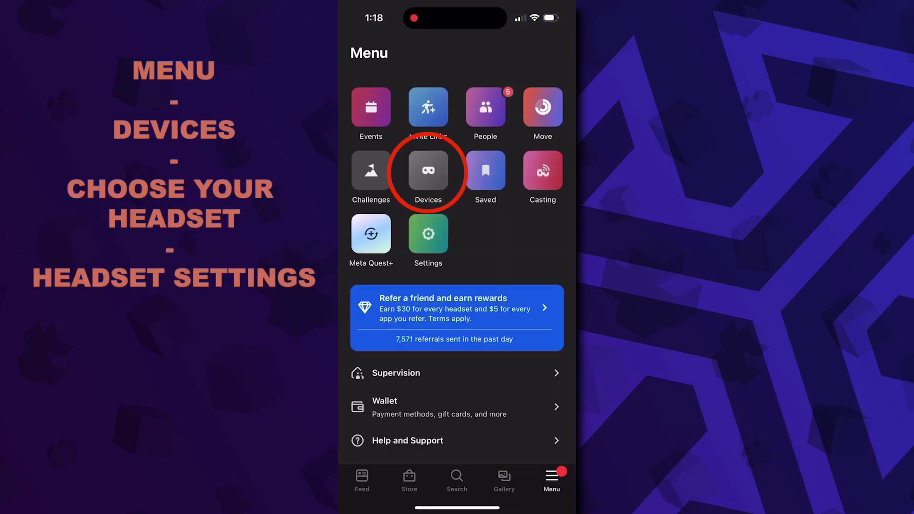
{"action": "left_click", "coordinate": [428, 171]}
{"action": "left_click", "coordinate": [428, 177]}
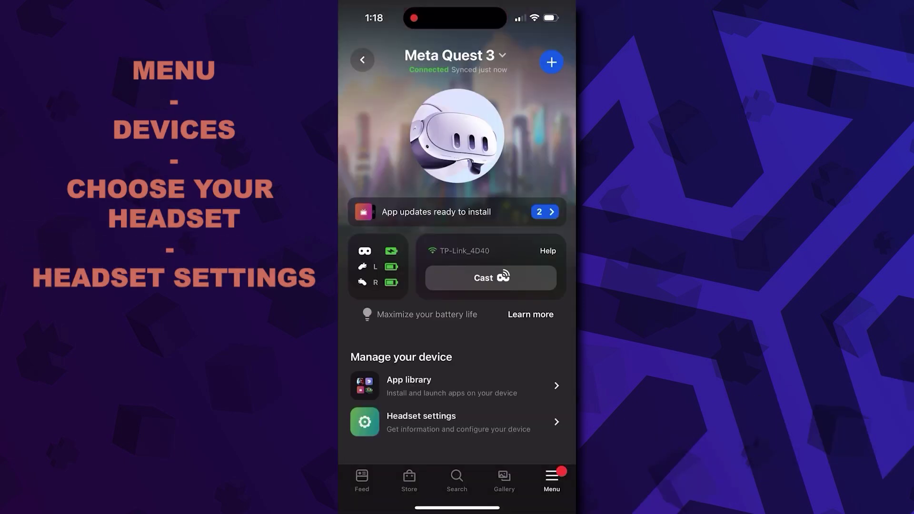
{"action": "left_click", "coordinate": [420, 421]}
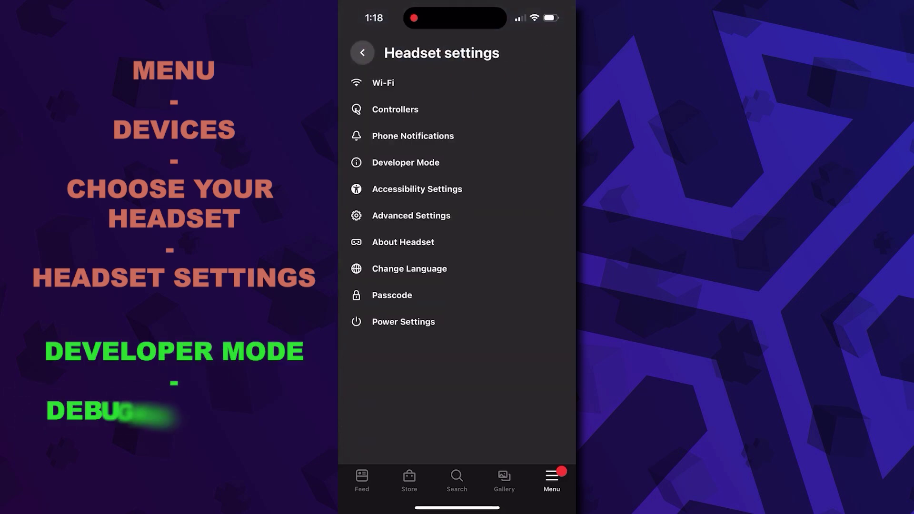
{"action": "left_click", "coordinate": [405, 162]}
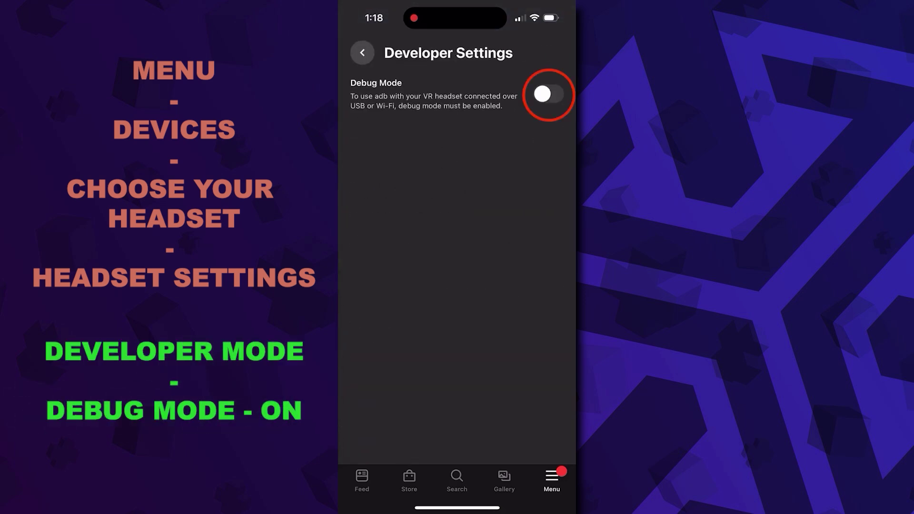
{"action": "left_click", "coordinate": [547, 94]}
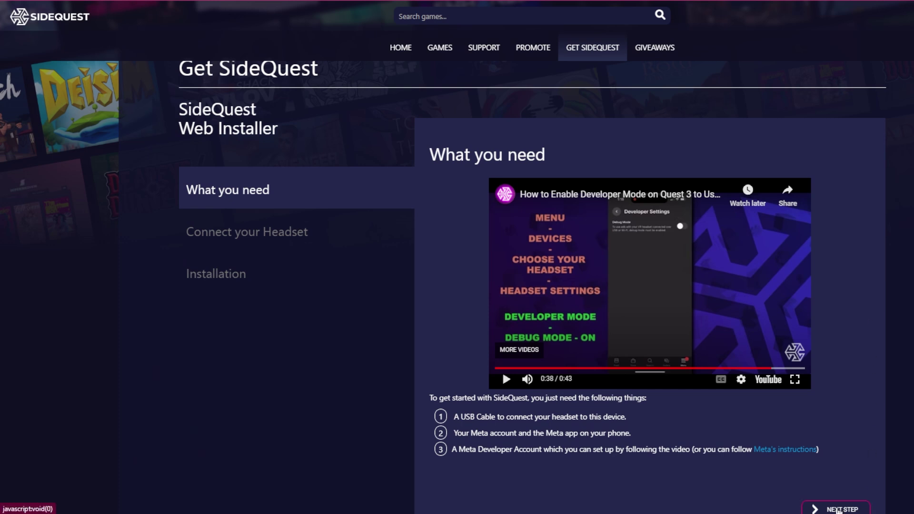
On the Connect your Headset step, choose Quest 3 from the USB device list and connect.
{"action": "left_click", "coordinate": [837, 509]}
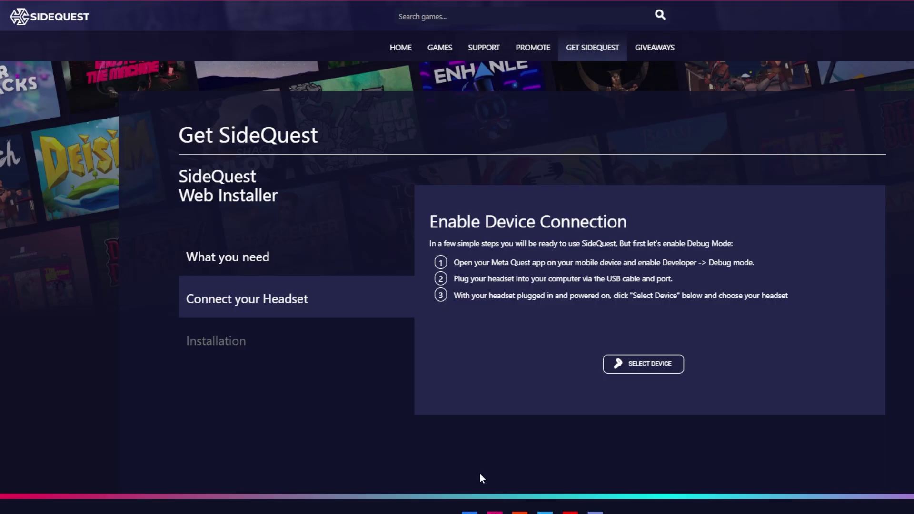
{"action": "left_click", "coordinate": [623, 367]}
{"action": "left_click", "coordinate": [101, 24]}
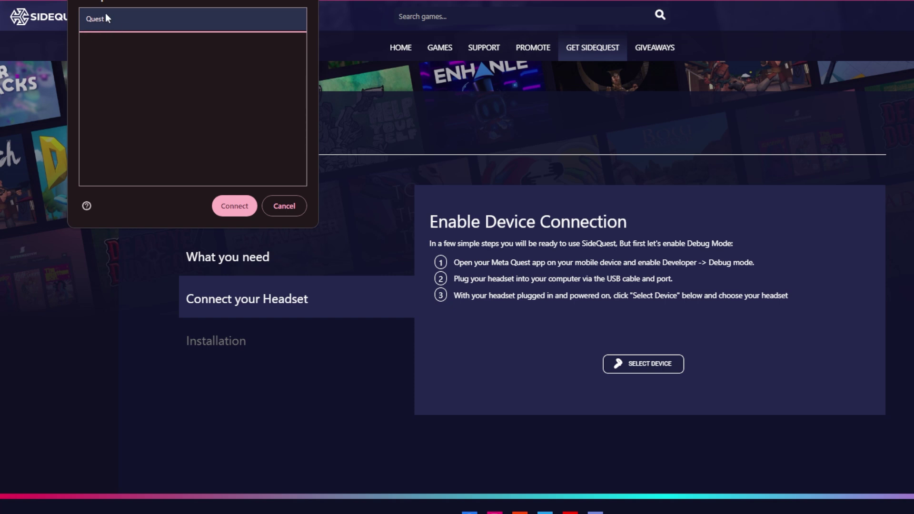
{"action": "left_click", "coordinate": [233, 207]}
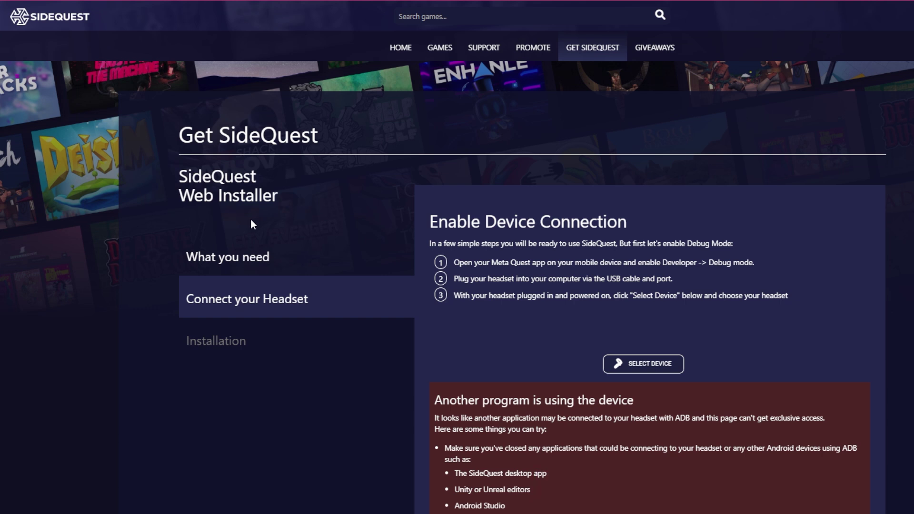
{"action": "scroll", "coordinate": [414, 509], "scroll_direction": "down", "scroll_amount": 2}
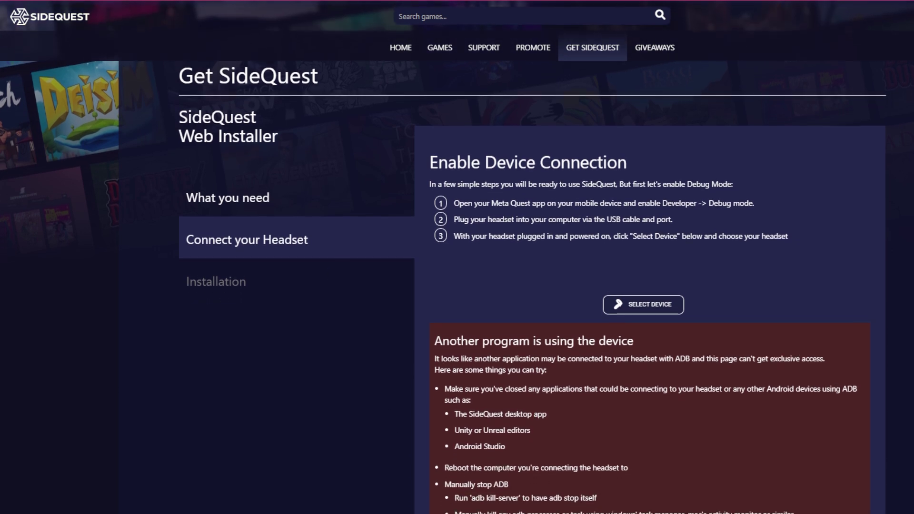
{"action": "scroll", "coordinate": [443, 259], "scroll_direction": "up", "scroll_amount": 1}
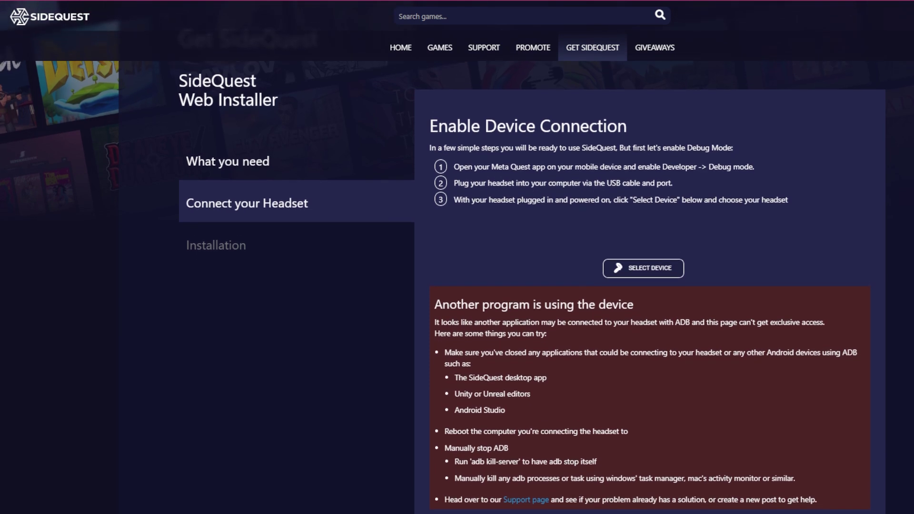
{"action": "scroll", "coordinate": [443, 259], "scroll_direction": "down", "scroll_amount": 1}
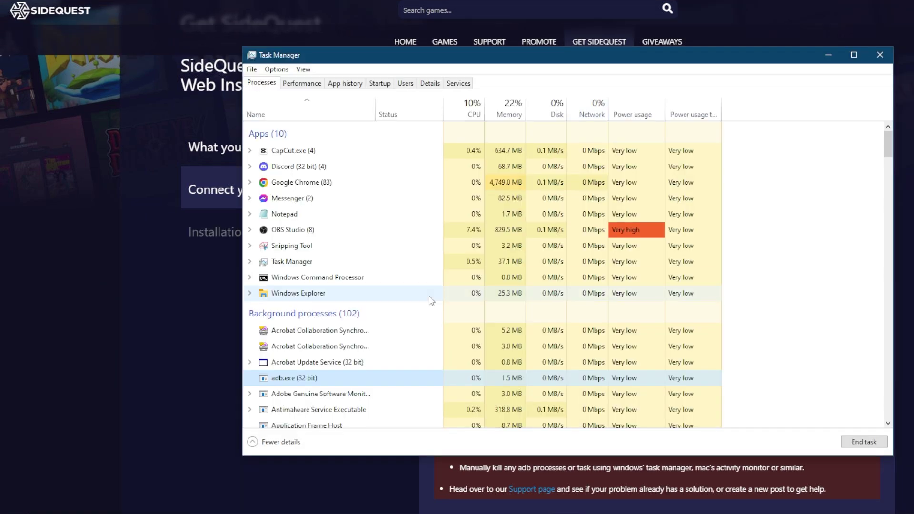
End the adb.exe (32 bit) process, close Task Manager, and reopen the headset list.
{"action": "right_click", "coordinate": [289, 380]}
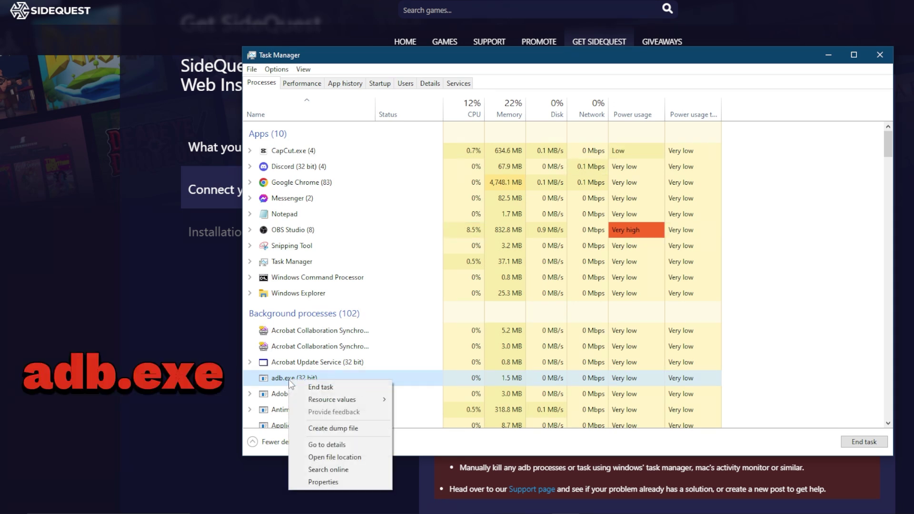
{"action": "left_click", "coordinate": [332, 390]}
{"action": "left_click", "coordinate": [881, 53]}
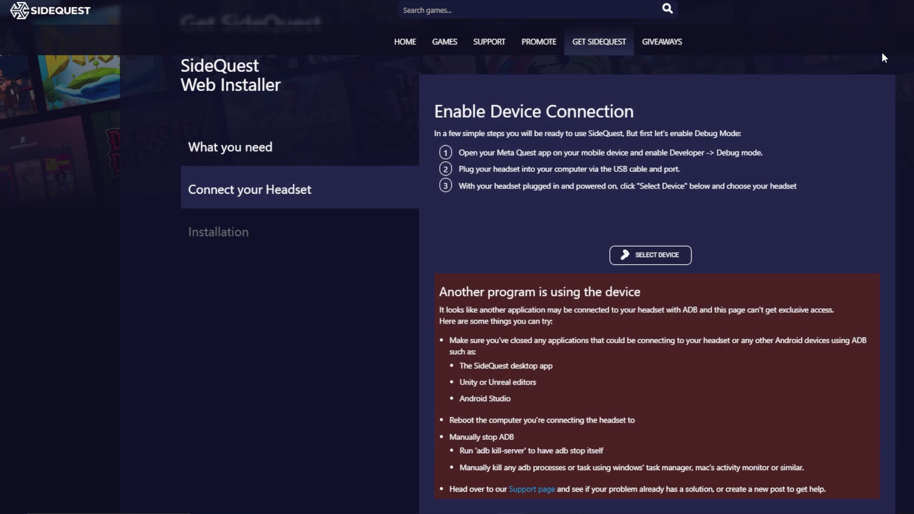
{"action": "left_click", "coordinate": [684, 262]}
Connect 'Quest 3 - Paired' and always allow USB debugging from this computer in the headset.
{"action": "left_click", "coordinate": [130, 17]}
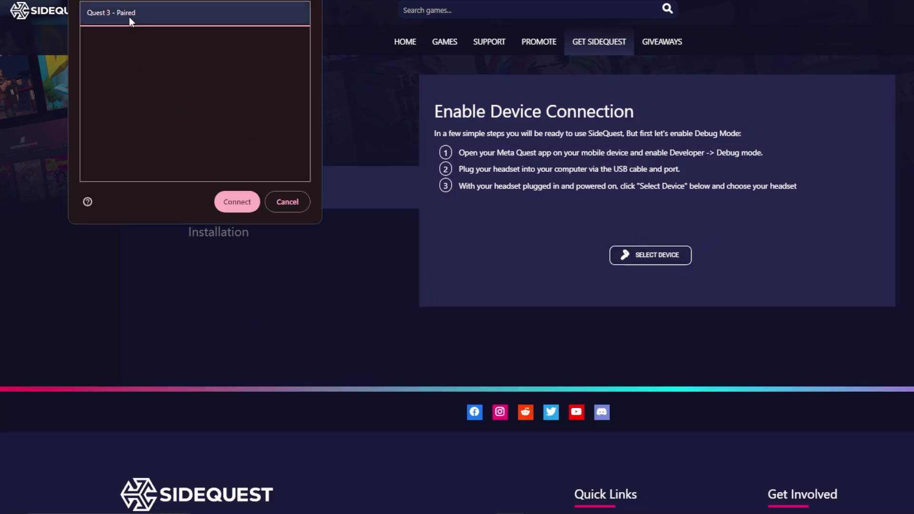
{"action": "left_click", "coordinate": [235, 201]}
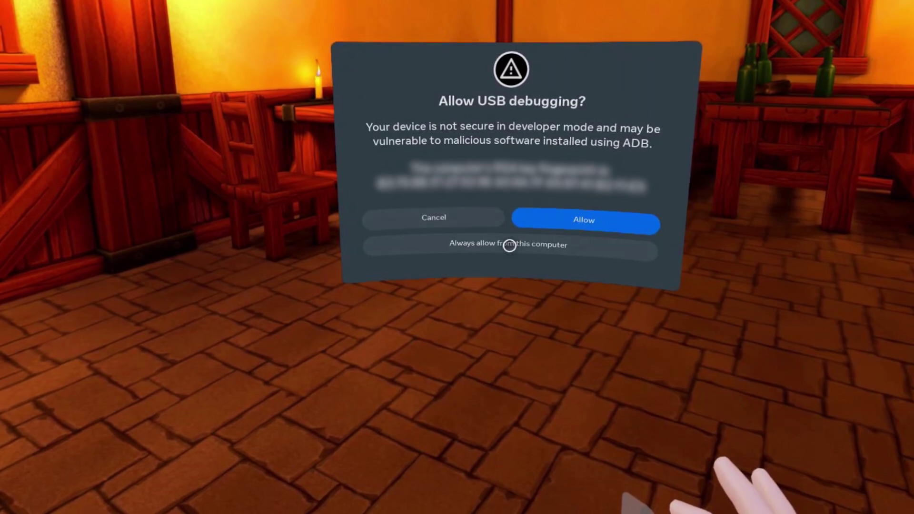
{"action": "left_click", "coordinate": [509, 245]}
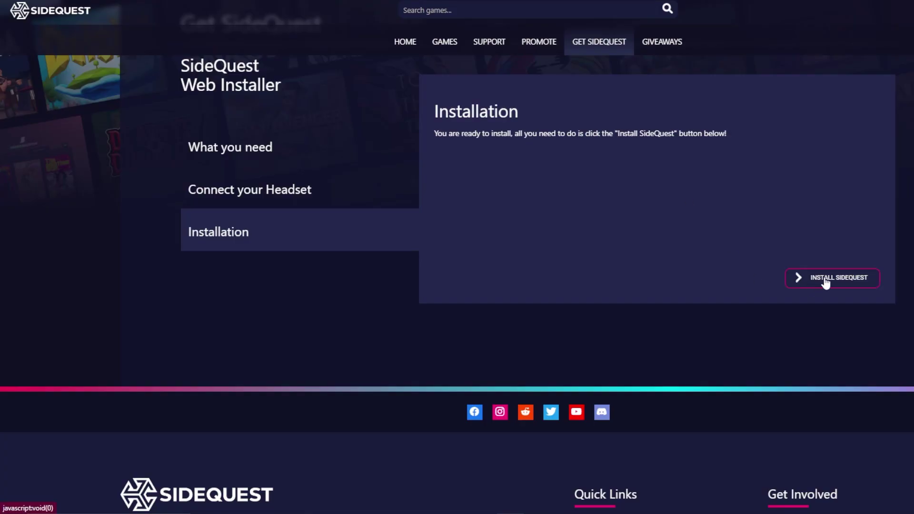
Run INSTALL SIDEQUEST and let the download and install finish on the Quest.
{"action": "left_click", "coordinate": [825, 278]}
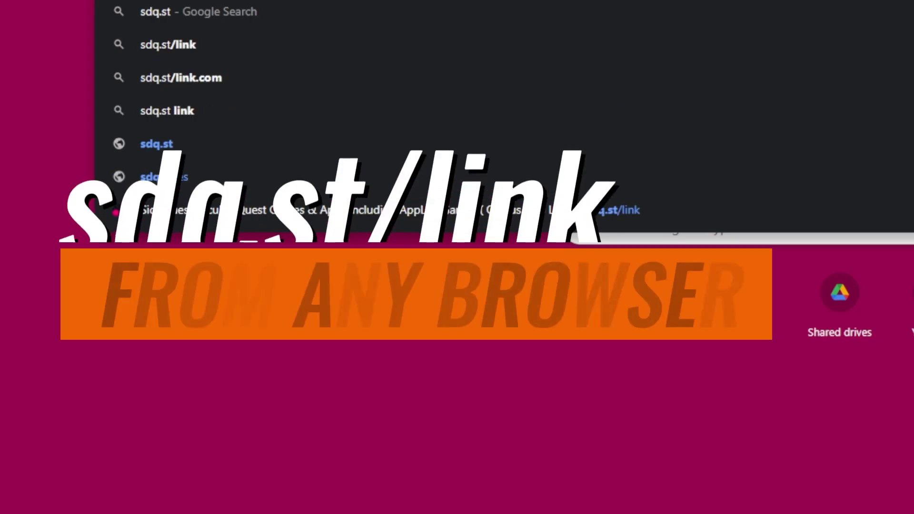
At sdq.st/link, enter the six-digit code from the headset and choose LINK NOW!
{"action": "type", "text": "/link"}
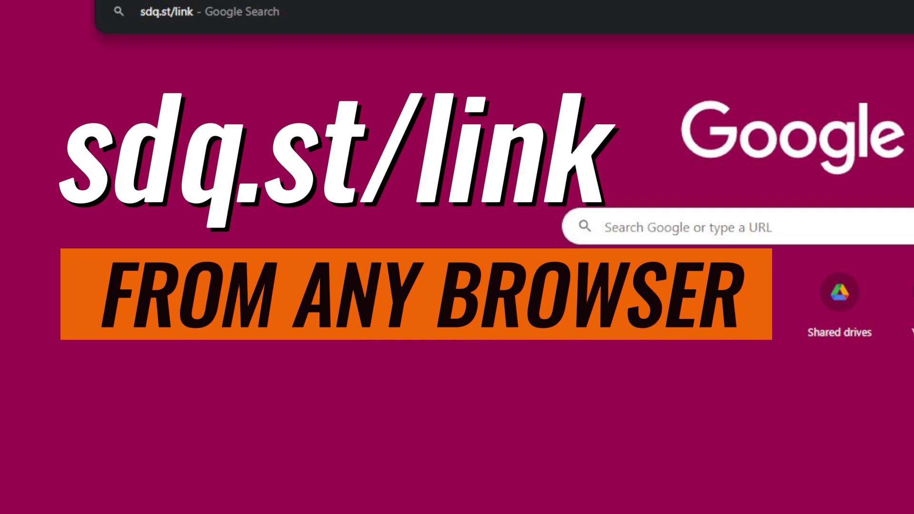
{"action": "key", "text": "Return"}
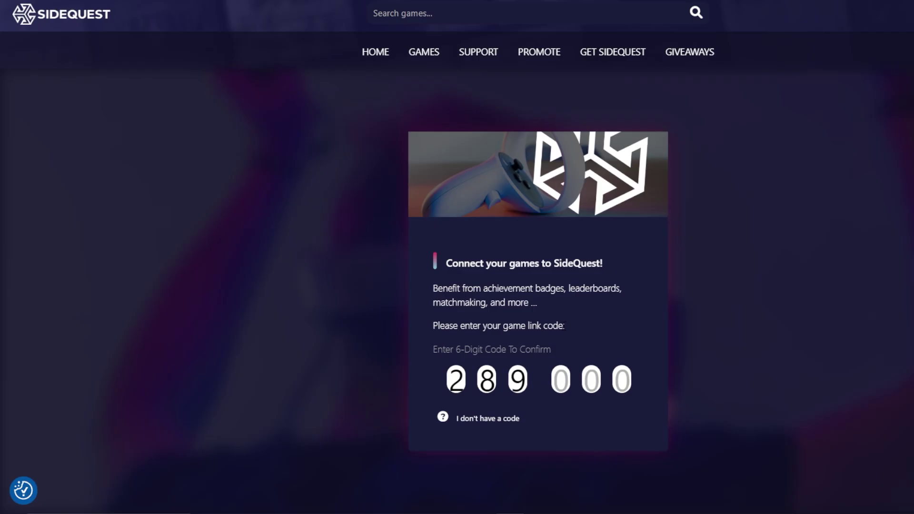
{"action": "type", "text": "860"}
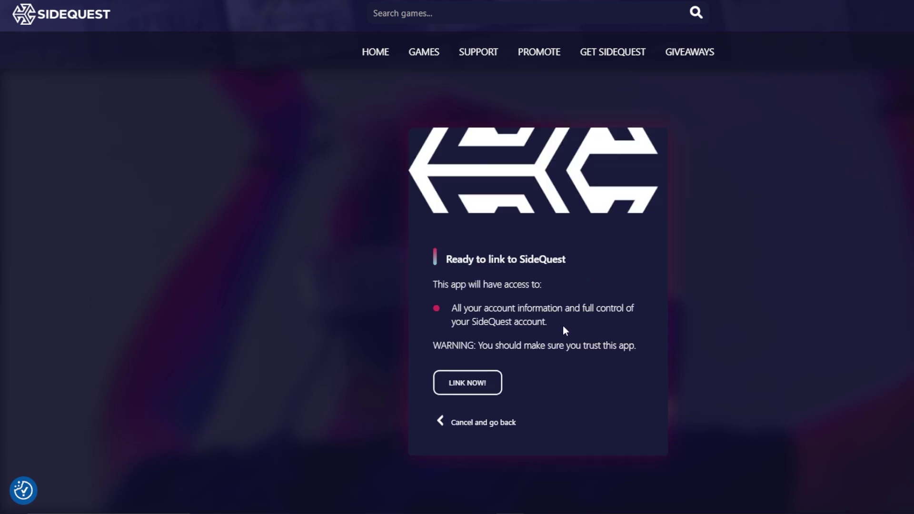
{"action": "left_click", "coordinate": [486, 388]}
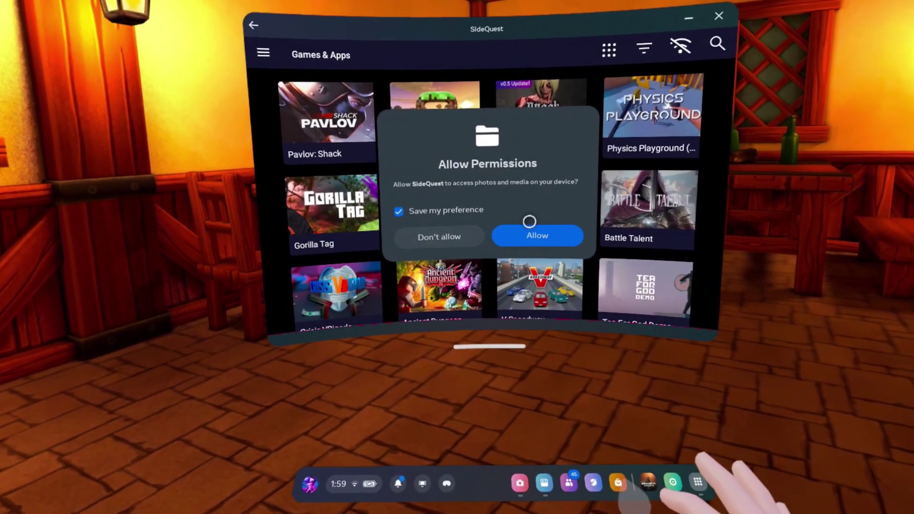
Allow SideQuest access to photos and media, then scroll through the Games & Apps grid.
{"action": "left_click", "coordinate": [528, 230]}
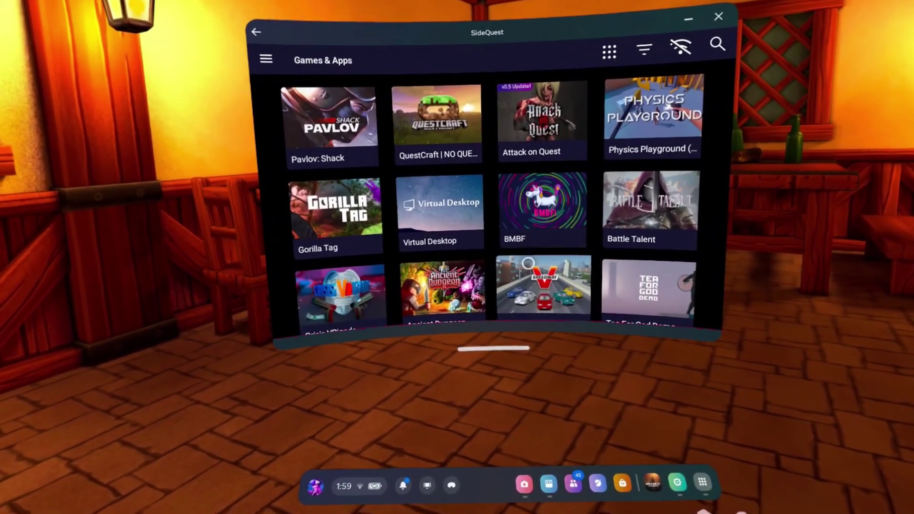
{"action": "left_click_drag", "start_coordinate": [533, 220], "coordinate": [527, 69]}
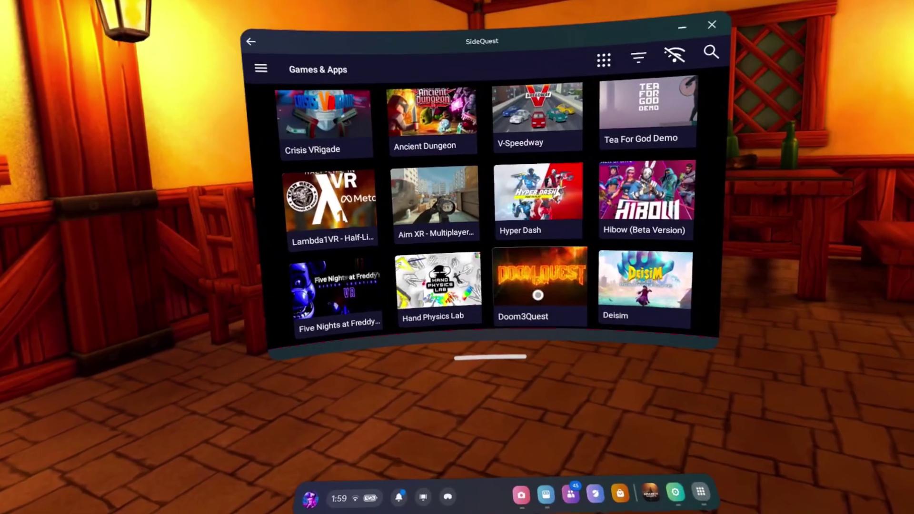
{"action": "scroll", "coordinate": [528, 70], "scroll_direction": "down", "scroll_amount": 5}
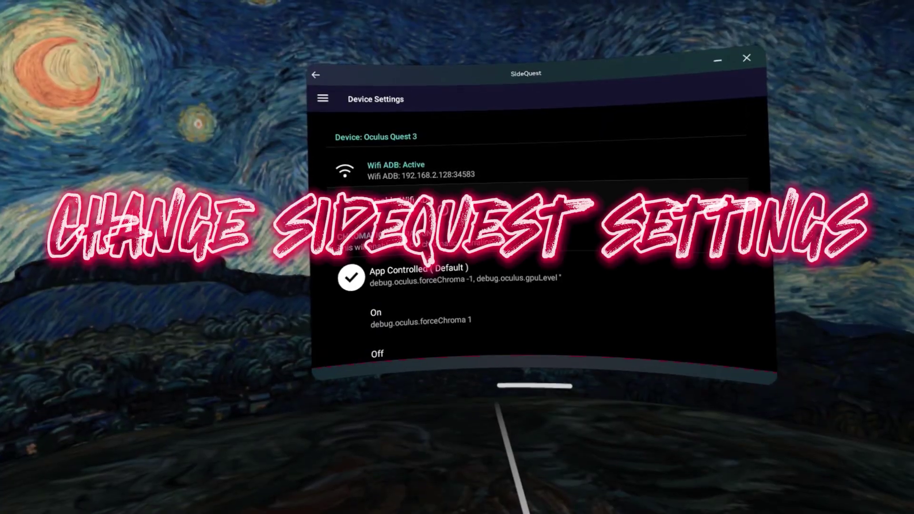
{"action": "scroll", "coordinate": [440, 193], "scroll_direction": "down", "scroll_amount": 10}
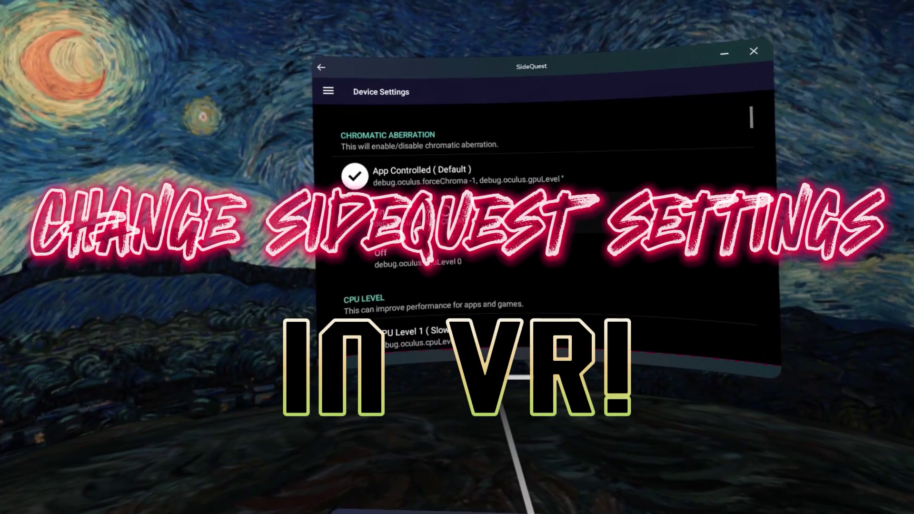
{"action": "scroll", "coordinate": [440, 193], "scroll_direction": "down", "scroll_amount": 3}
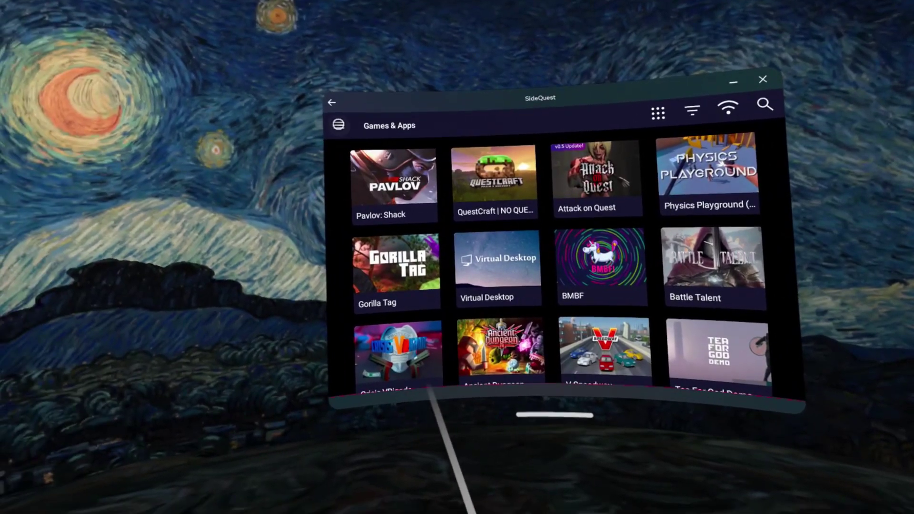
{"action": "left_click", "coordinate": [338, 127]}
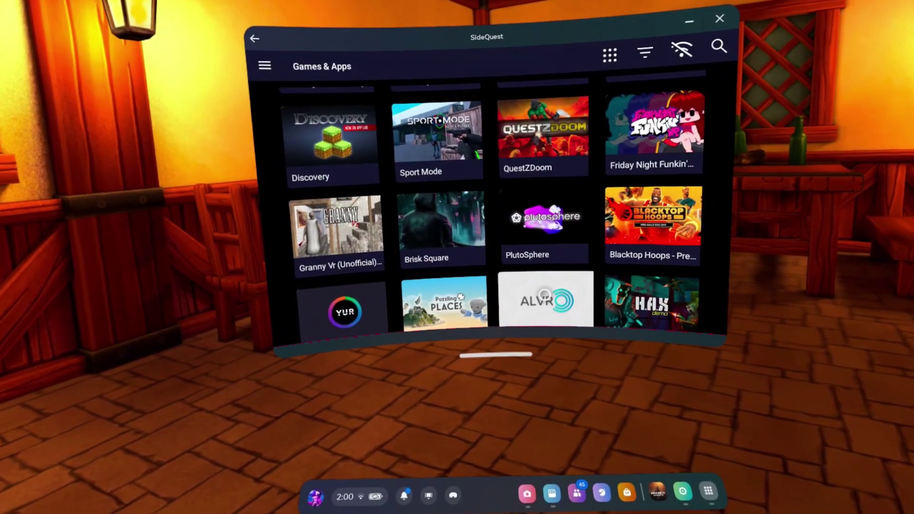
Scroll through the Device Settings list to the GPU LEVEL options.
{"action": "scroll", "coordinate": [534, 206], "scroll_direction": "down", "scroll_amount": 3}
{"action": "scroll", "coordinate": [506, 183], "scroll_direction": "up", "scroll_amount": 15}
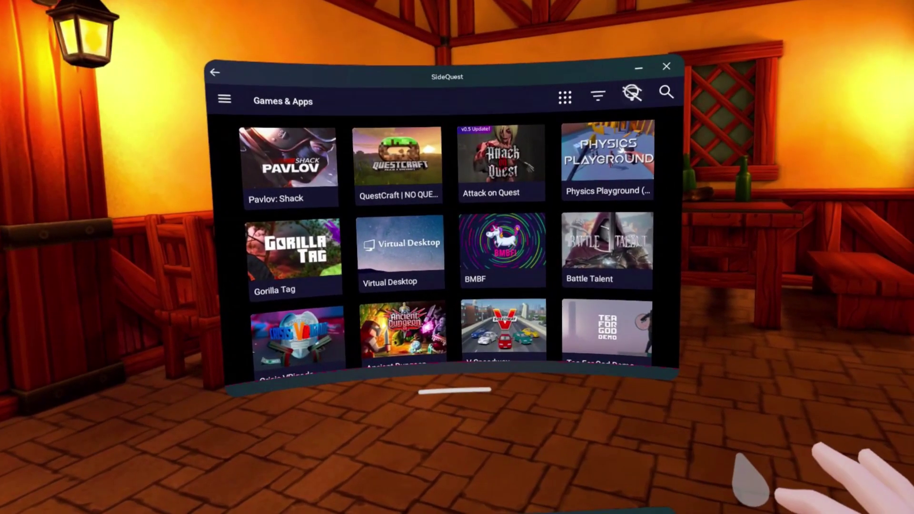
{"action": "scroll", "coordinate": [490, 190], "scroll_direction": "down", "scroll_amount": 10}
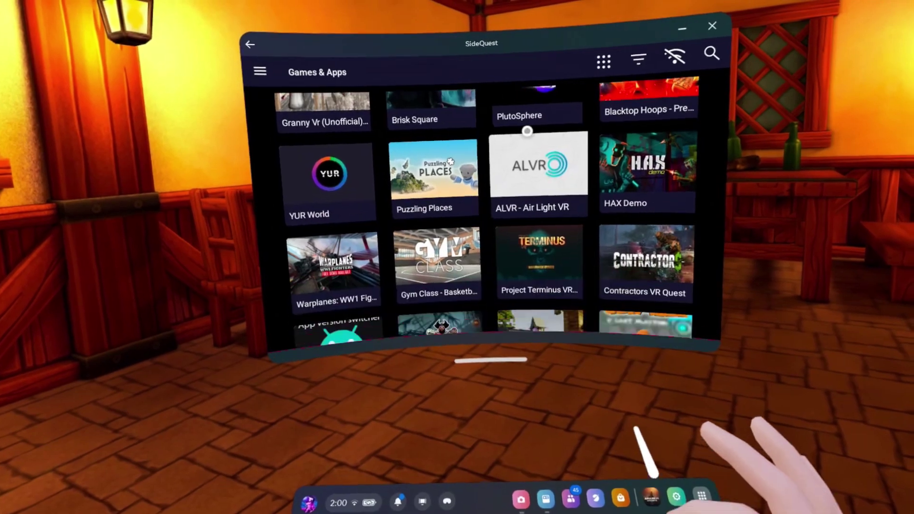
{"action": "scroll", "coordinate": [523, 138], "scroll_direction": "up", "scroll_amount": 10}
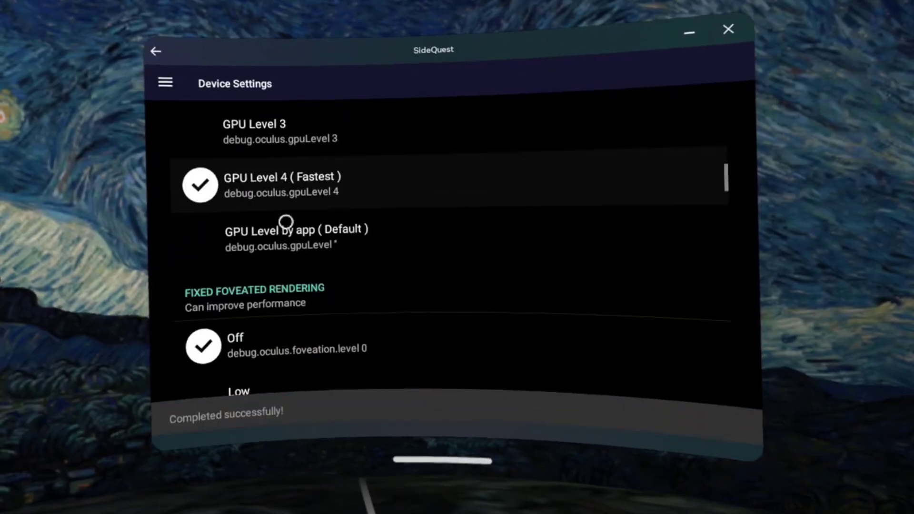
Turn the Guardian off in Device Settings and decline the Quest Link prompt with Not now.
{"action": "scroll", "coordinate": [276, 224], "scroll_direction": "down", "scroll_amount": 8}
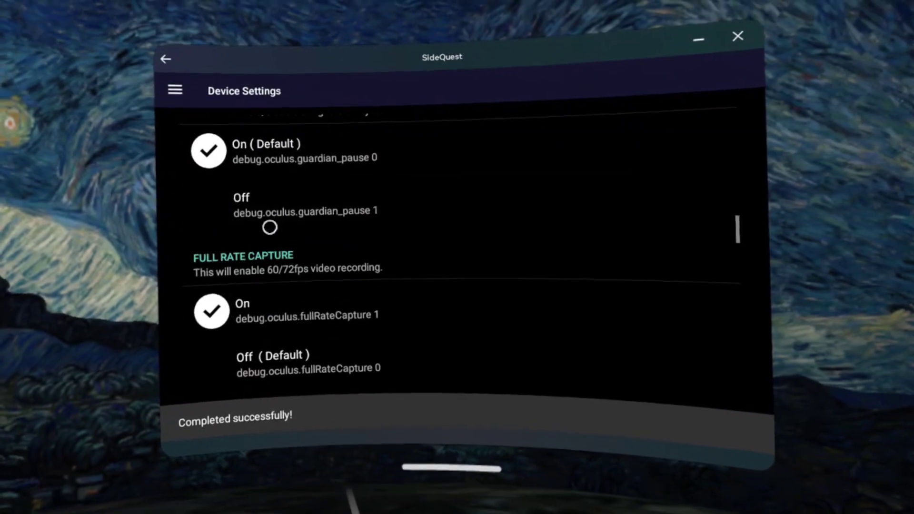
{"action": "scroll", "coordinate": [267, 173], "scroll_direction": "up", "scroll_amount": 3}
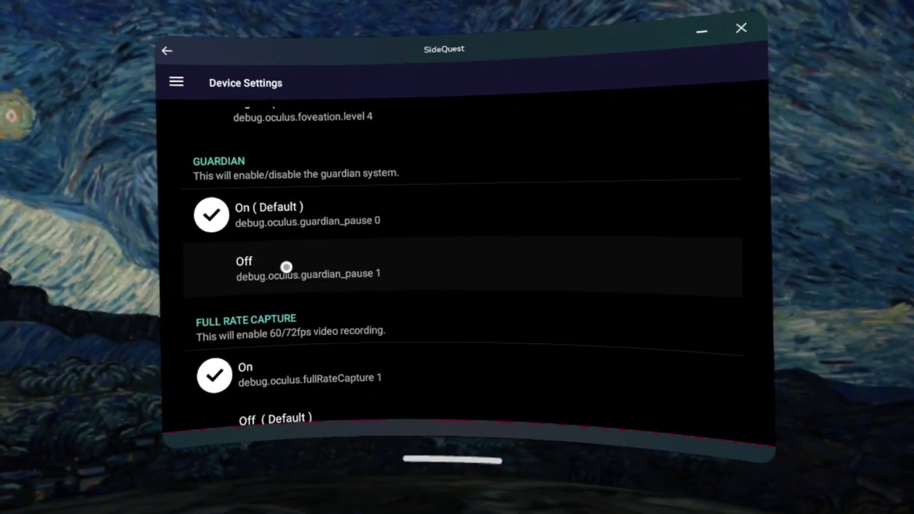
{"action": "left_click", "coordinate": [286, 270]}
{"action": "scroll", "coordinate": [286, 269], "scroll_direction": "down", "scroll_amount": 15}
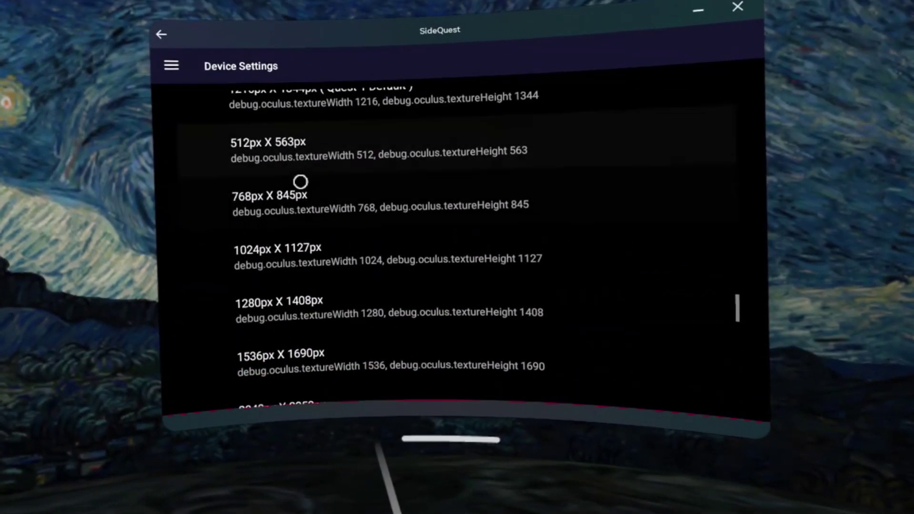
{"action": "scroll", "coordinate": [300, 181], "scroll_direction": "down", "scroll_amount": 3}
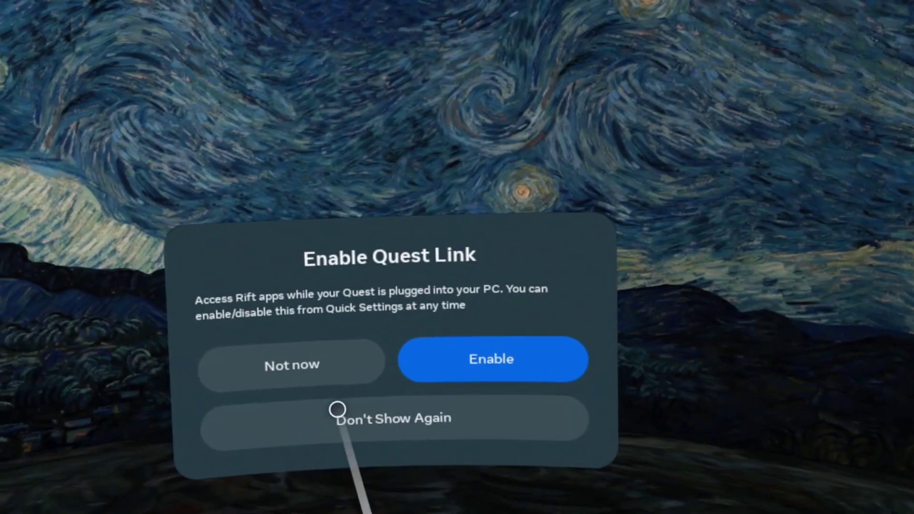
{"action": "left_click", "coordinate": [296, 370]}
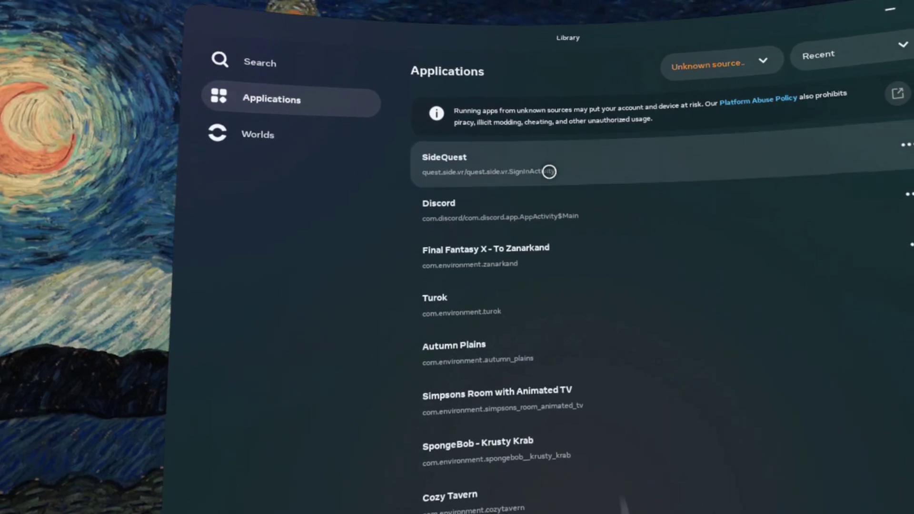
Reopen SideQuest from the Library and set the texture resolution to 3072px X 3380px.
{"action": "left_click", "coordinate": [523, 164]}
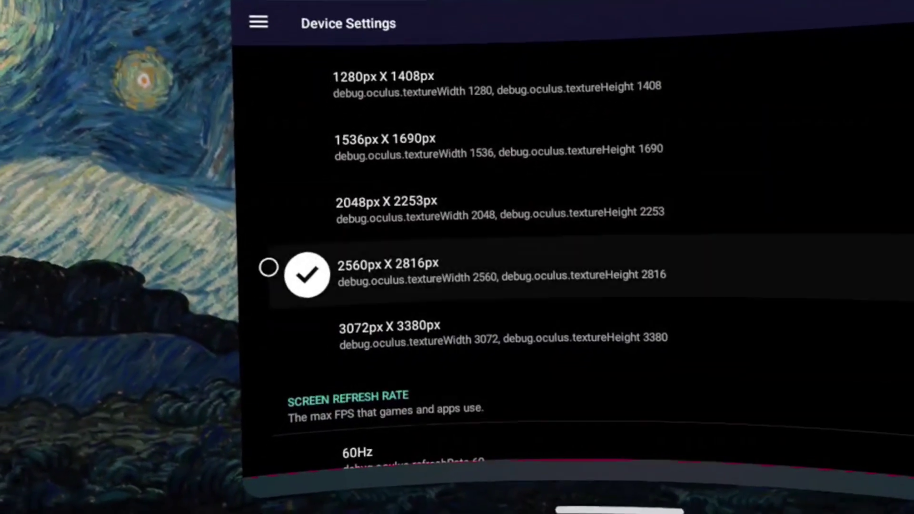
{"action": "scroll", "coordinate": [324, 235], "scroll_direction": "down", "scroll_amount": 6}
{"action": "scroll", "coordinate": [328, 240], "scroll_direction": "up", "scroll_amount": 6}
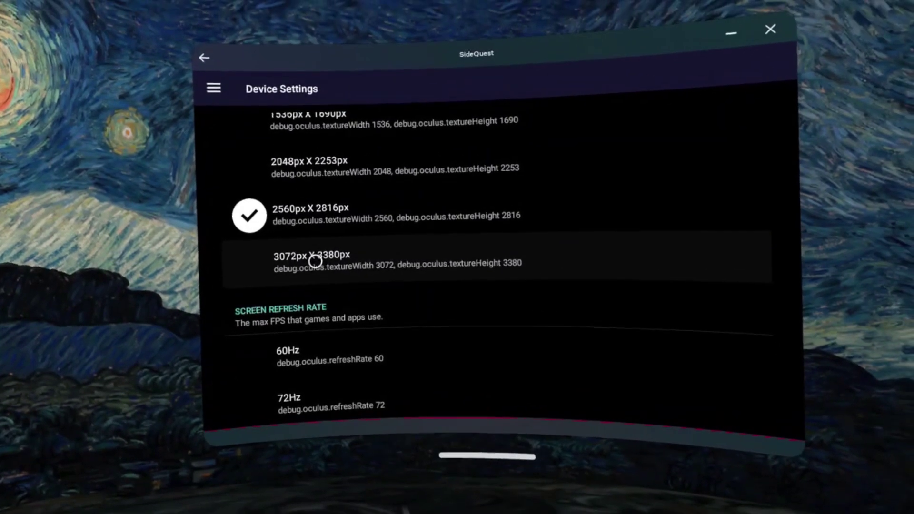
{"action": "left_click", "coordinate": [317, 257]}
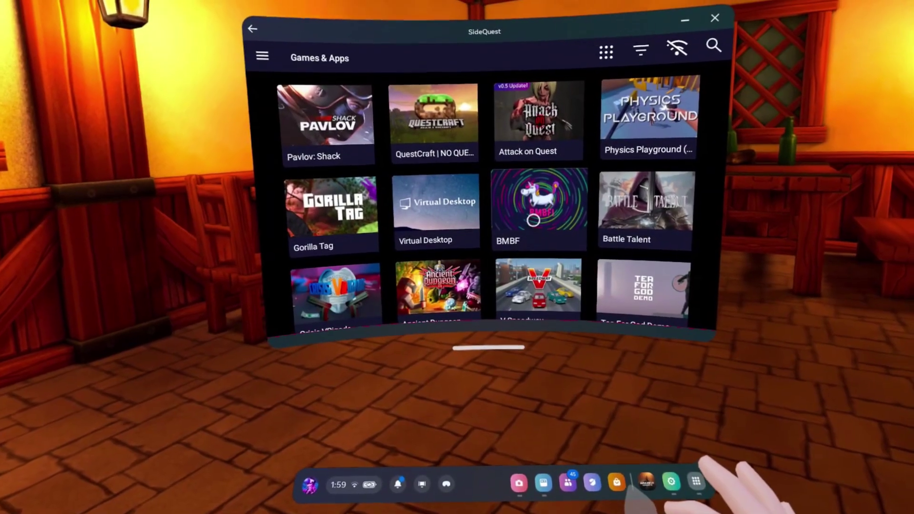